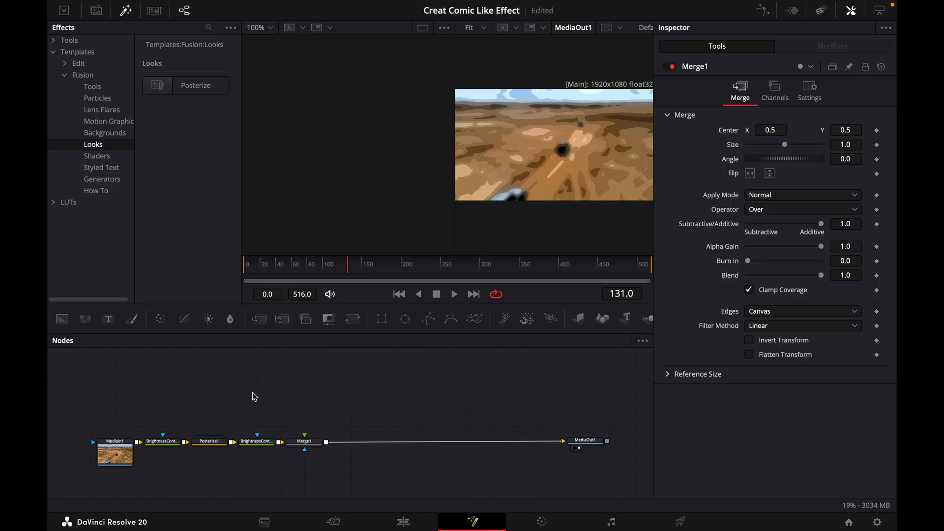
Add a connected chain of Edge Detect, Luma Keyer and Invert Color nodes above the main node row
key("shift+space")
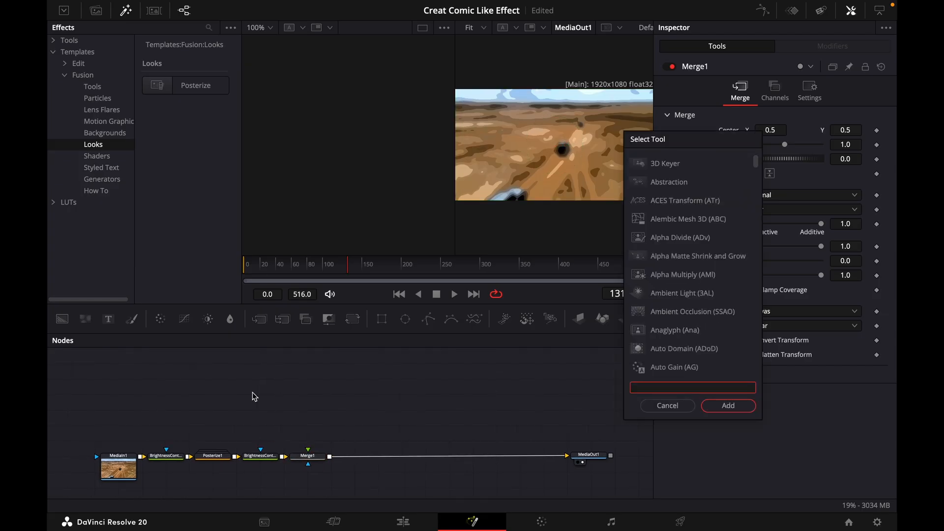
type("edge")
key("Return")
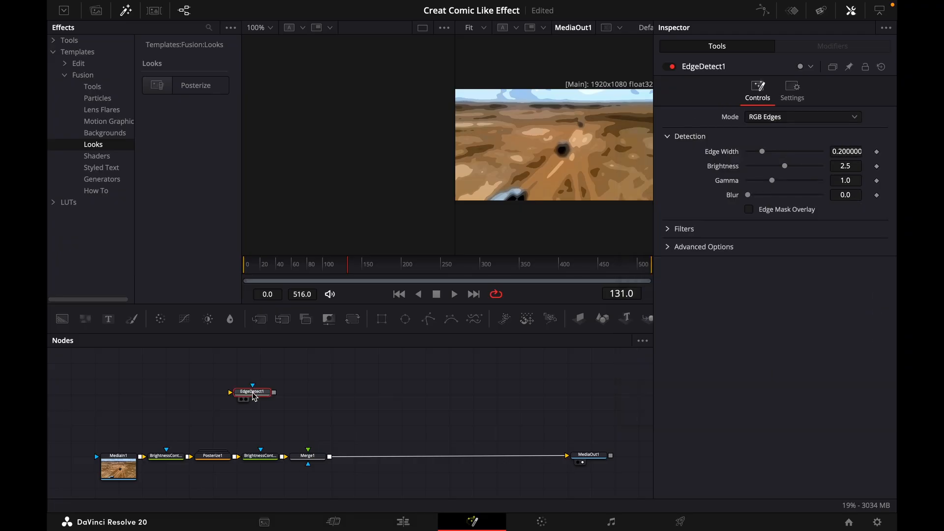
key("shift+space")
type("luma")
key("Return")
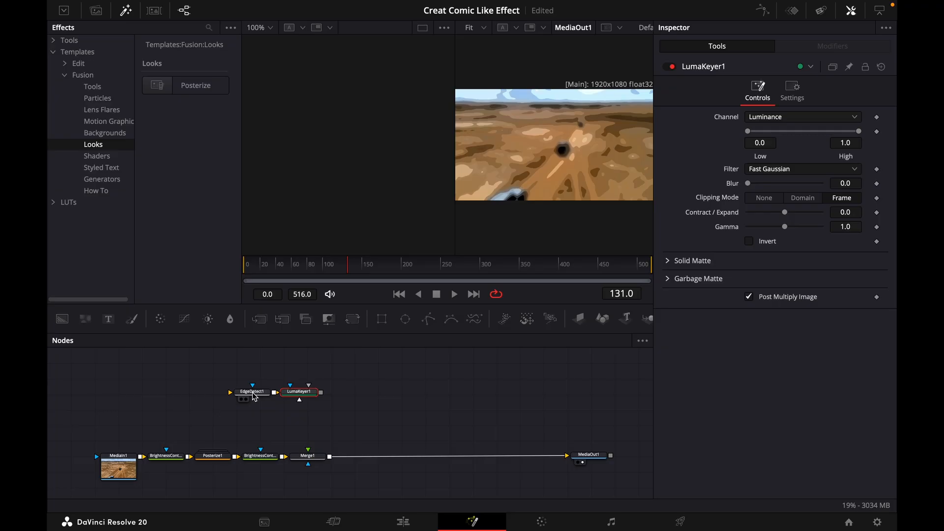
key("shift+space")
type("invert")
key("Return")
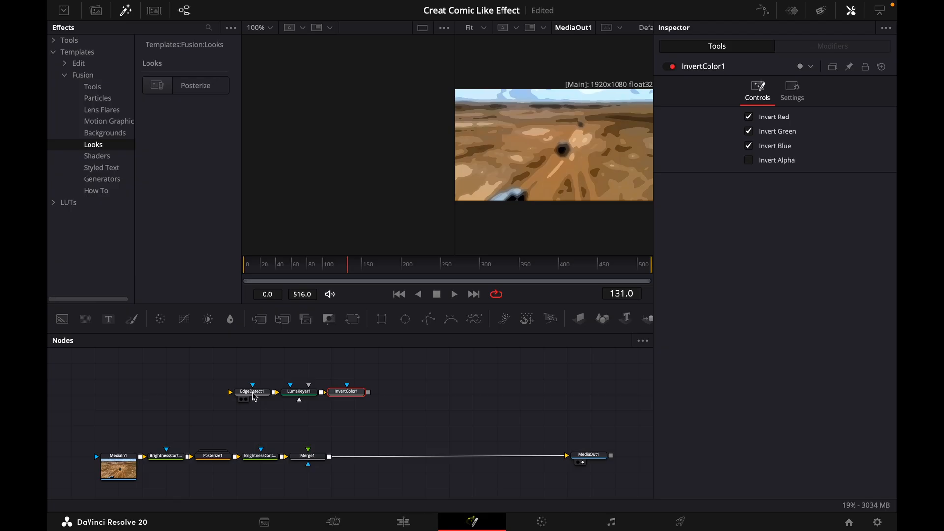
Append a Brightness Contrast node to the chain and wire the chain between MediaIn1's output and Merge1's foreground input
left_click(208, 319)
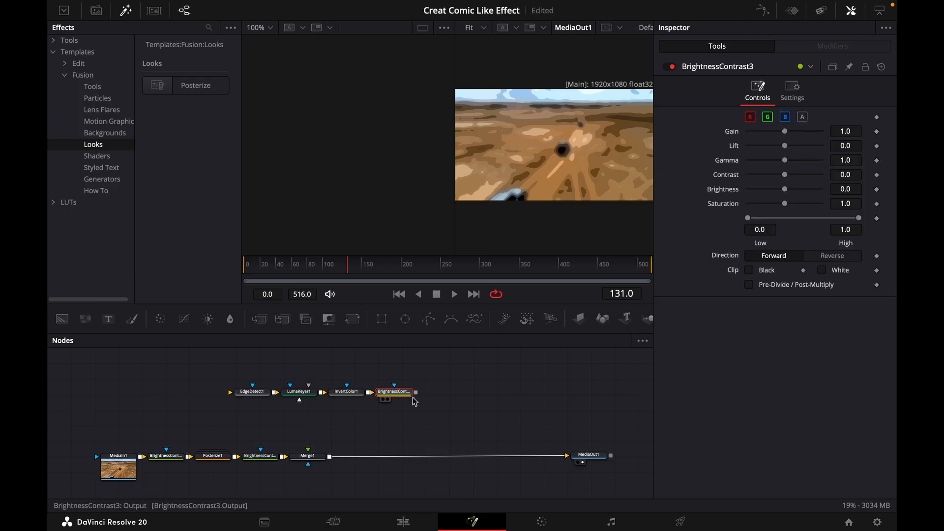
left_click_drag(416, 392, 314, 462)
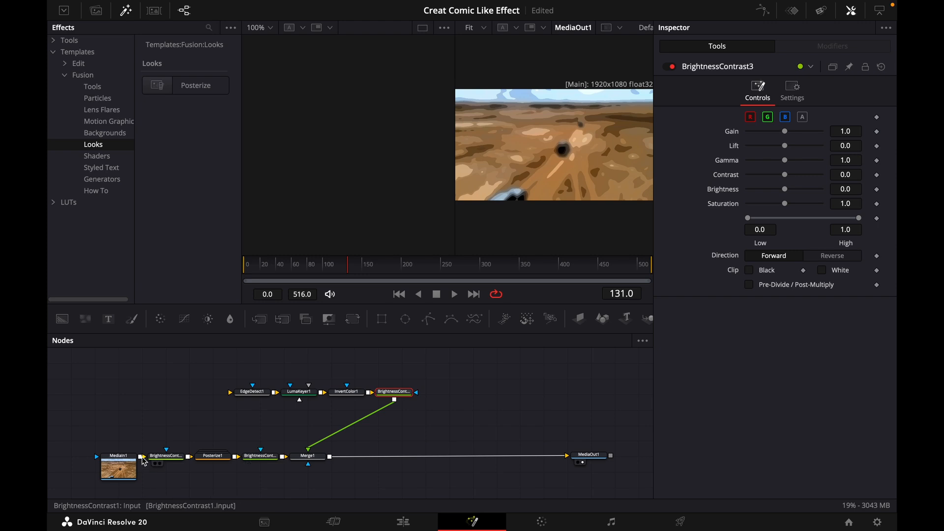
left_click_drag(141, 458, 254, 397)
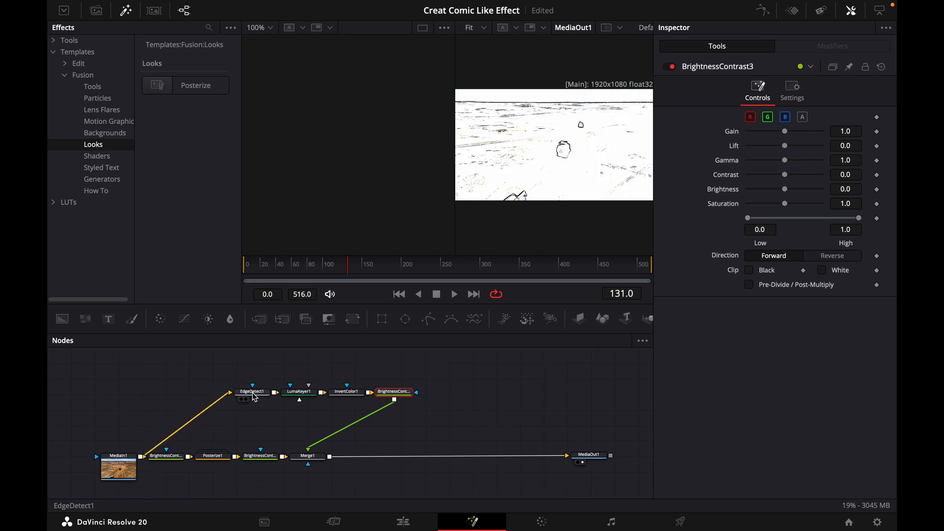
Set EdgeDetect1's mode to Grayscale Edges and its brightness to 5.0
left_click(253, 392)
left_click(808, 120)
left_click(799, 146)
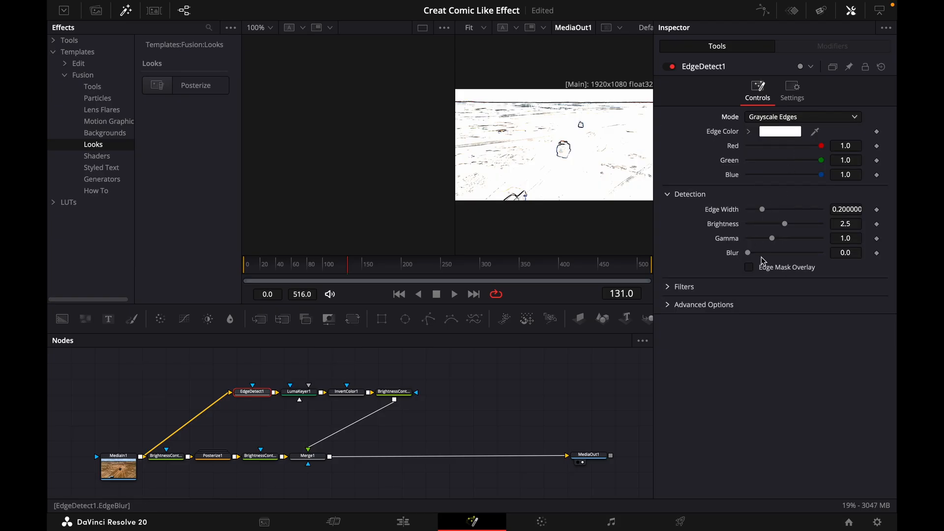
left_click_drag(786, 225, 854, 229)
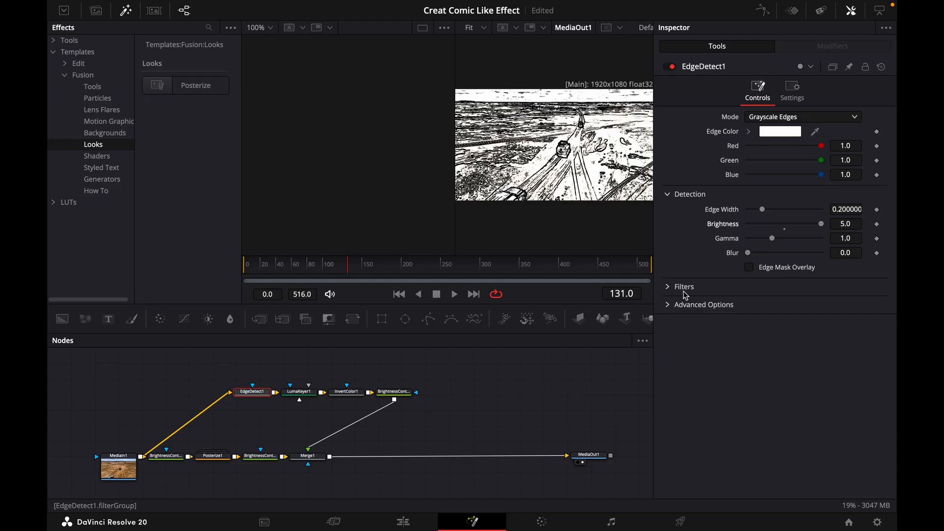
Preview LumaKeyer1 beside the final output and set its filter to Multi-box, blur to 0.63, contract/expand to -0.48 and gamma to 1.86
left_click(302, 395)
key("1")
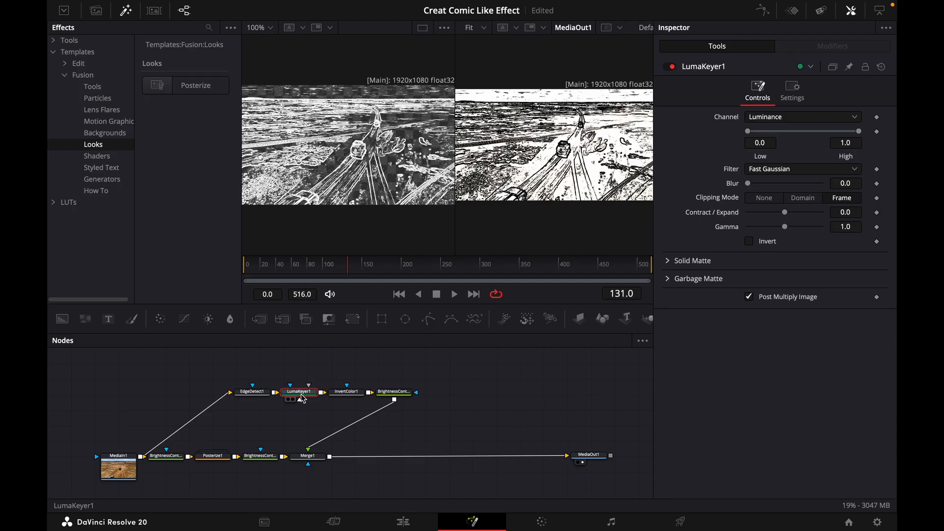
left_click(126, 10)
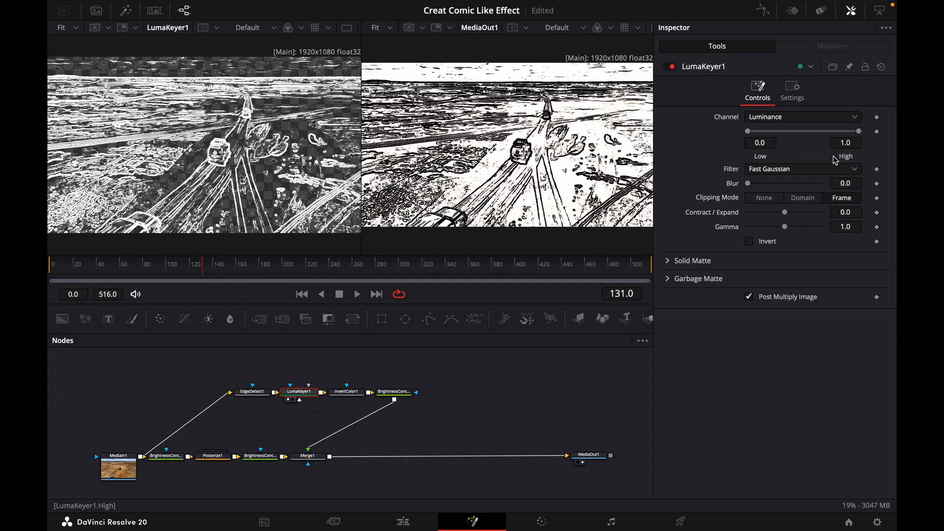
left_click(782, 173)
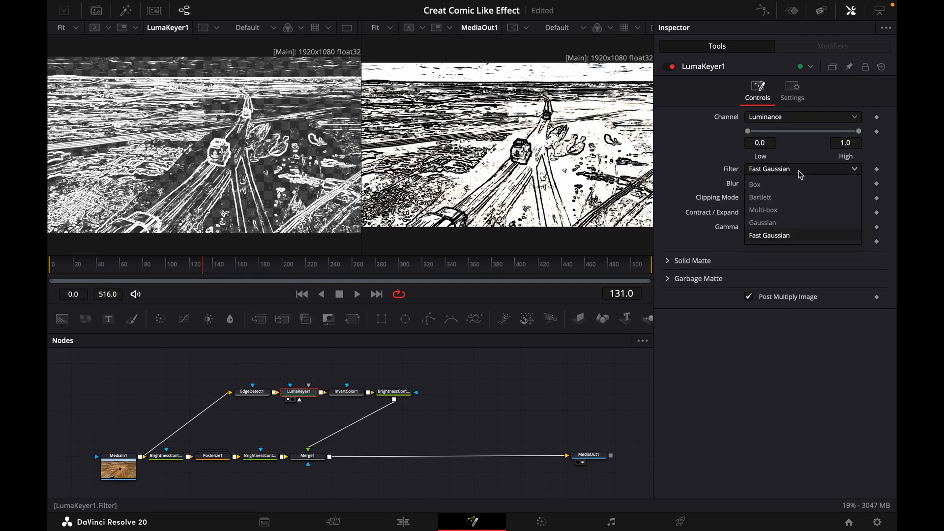
left_click(790, 217)
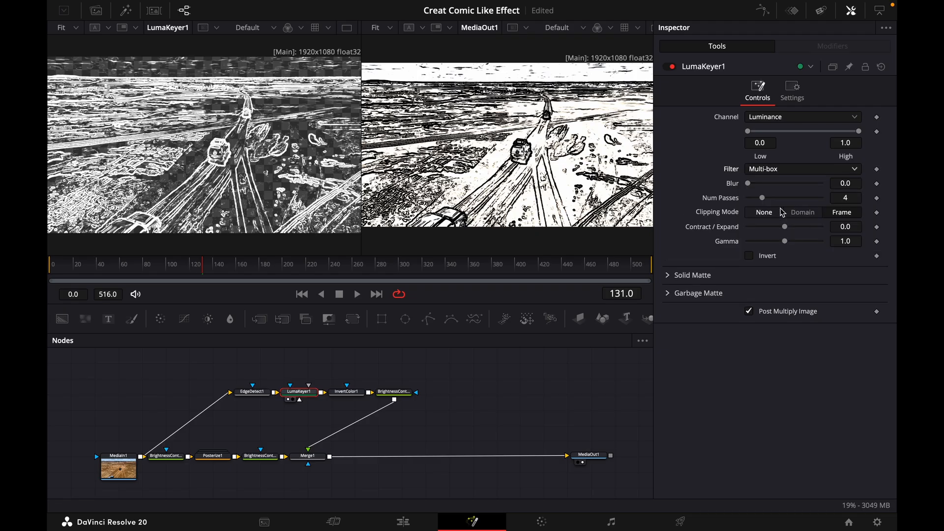
left_click_drag(751, 186, 755, 191)
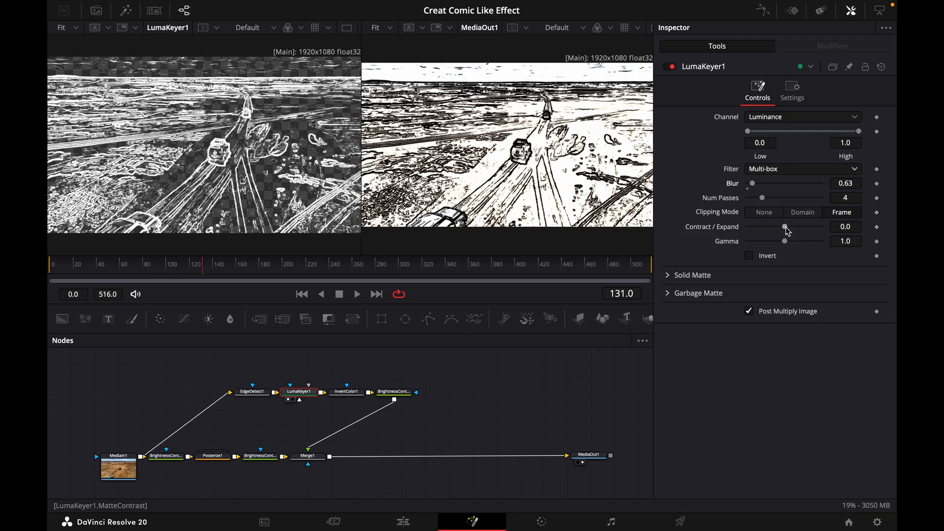
left_click_drag(789, 231, 802, 249)
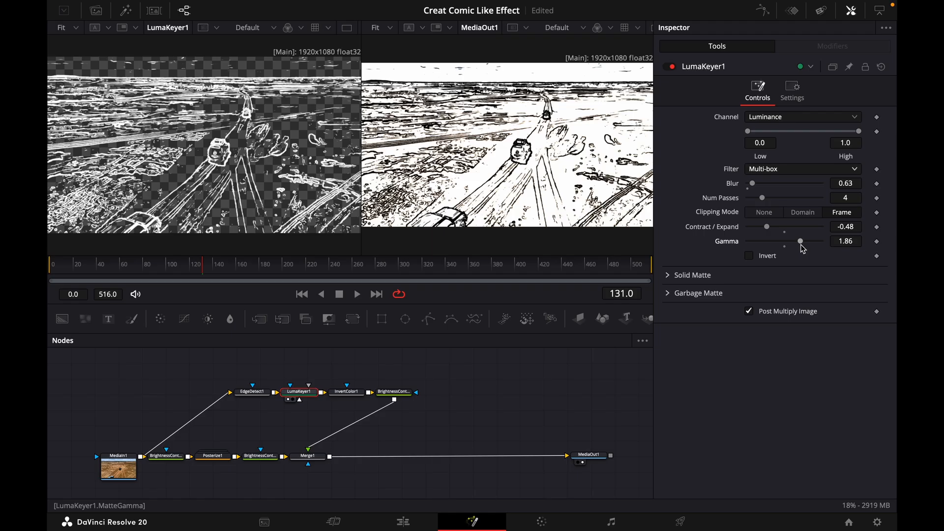
Set the brightness of BrightnessContrast3, after the Invert Color node, to -1.0
left_click(392, 394)
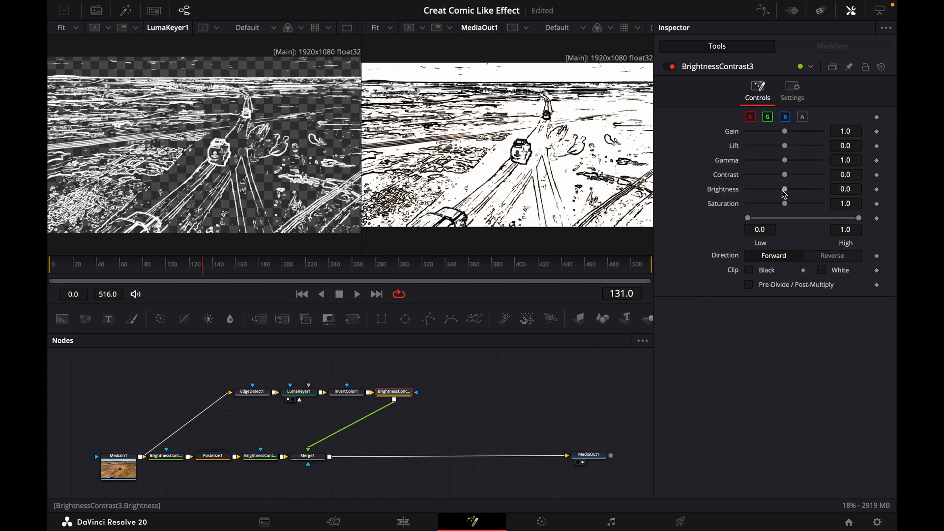
left_click_drag(785, 193, 734, 197)
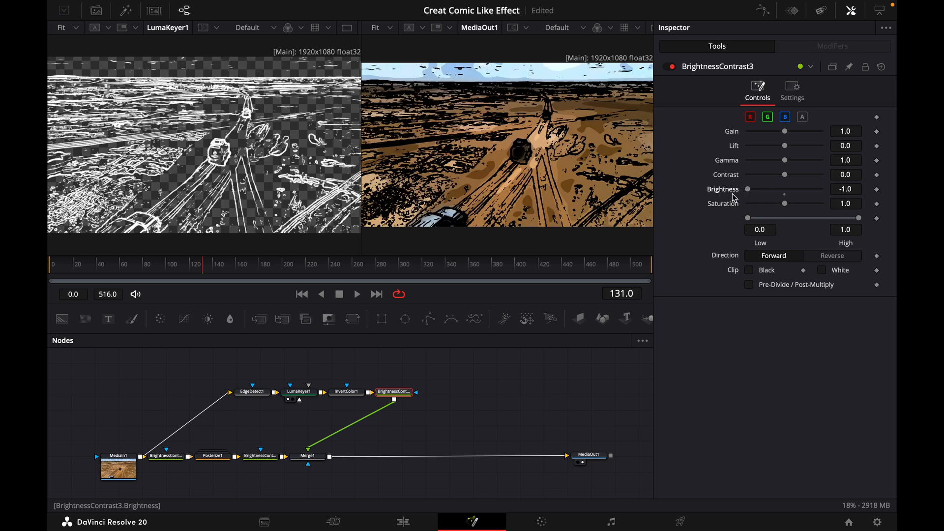
Set Posterize1's smoothness to 3.0 and its steps to about 5.848
left_click(212, 456)
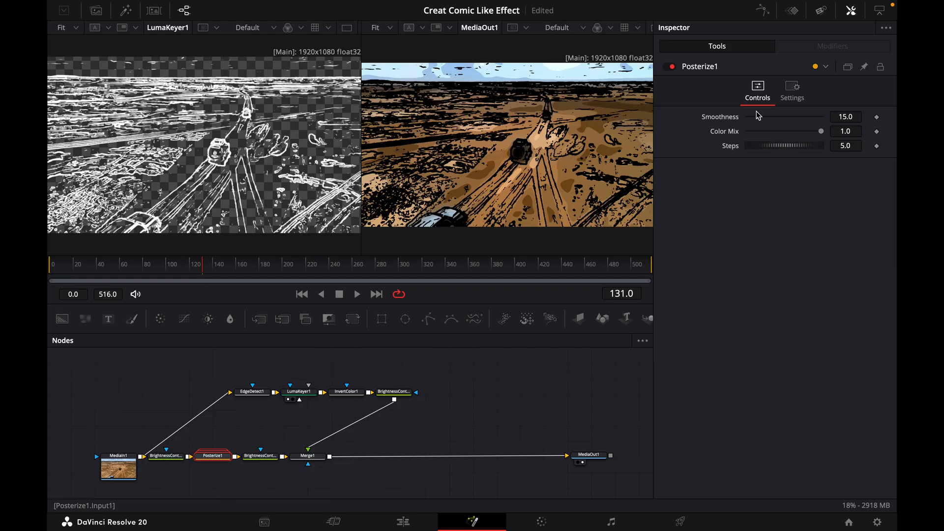
left_click_drag(758, 117, 755, 117)
left_click(850, 116)
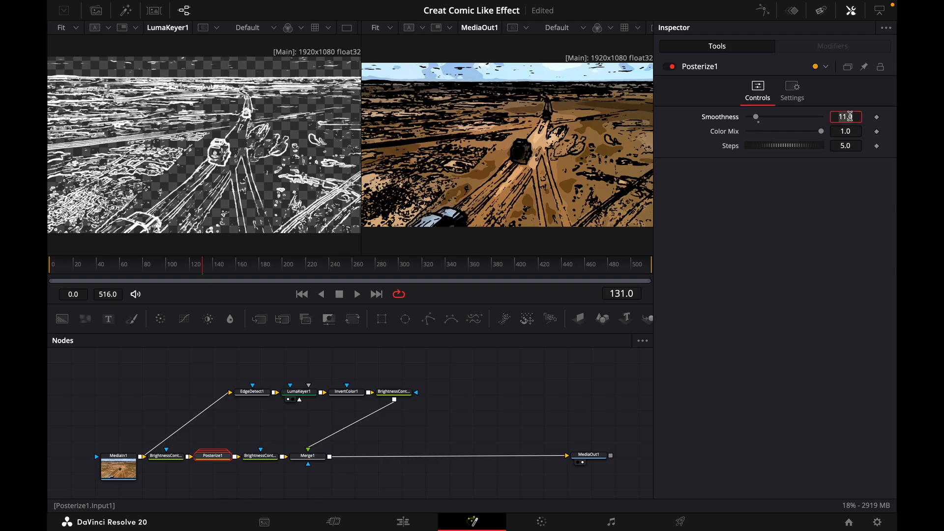
type("3")
key("Tab")
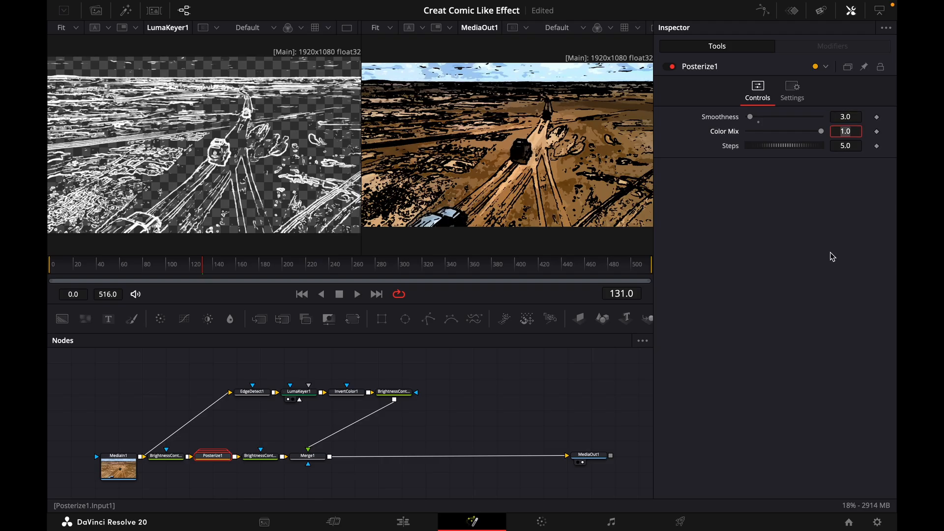
left_click_drag(780, 150, 846, 148)
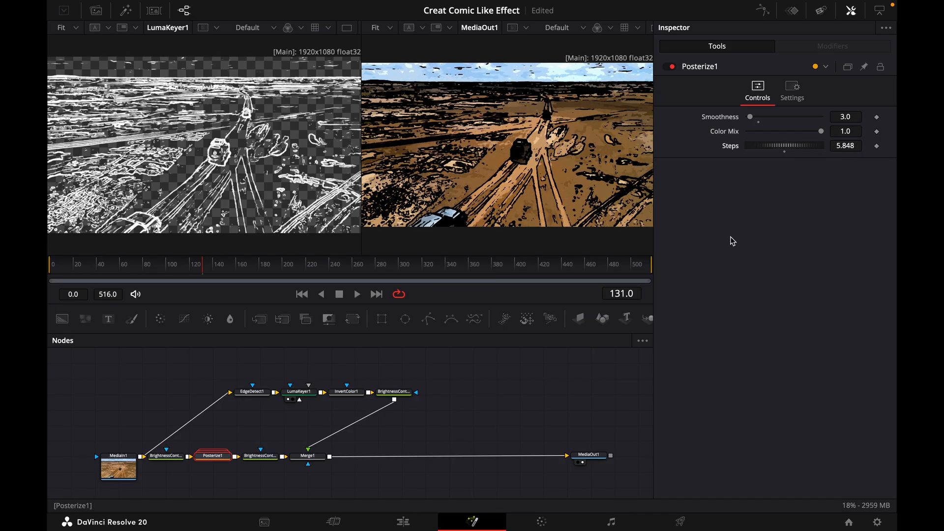
Set BrightnessContrast1's contrast to 0.1 and its saturation to about 1.76
left_click(172, 457)
left_click(785, 176)
left_click_drag(787, 179, 792, 202)
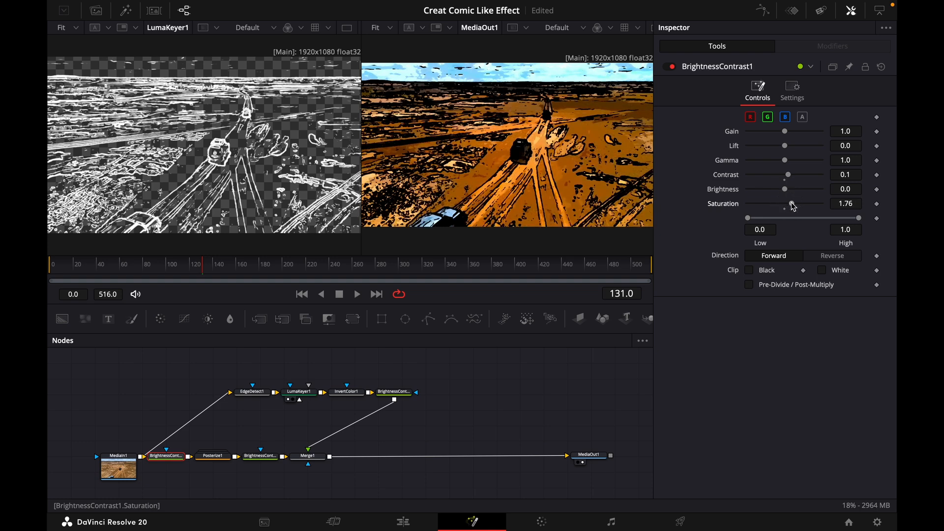
Set BrightnessContrast2's gain to about 1.89, lift to -0.05 and gamma to 0.97
left_click(261, 455)
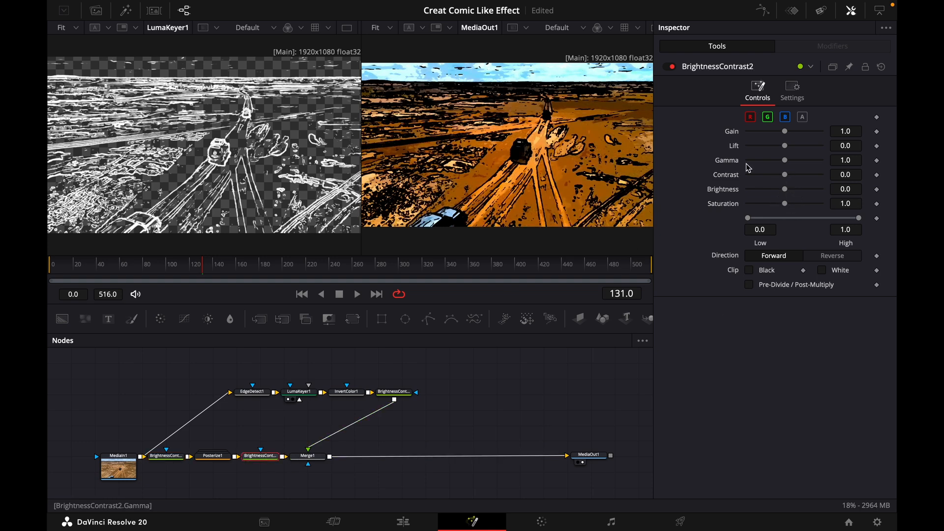
left_click_drag(785, 131, 795, 135)
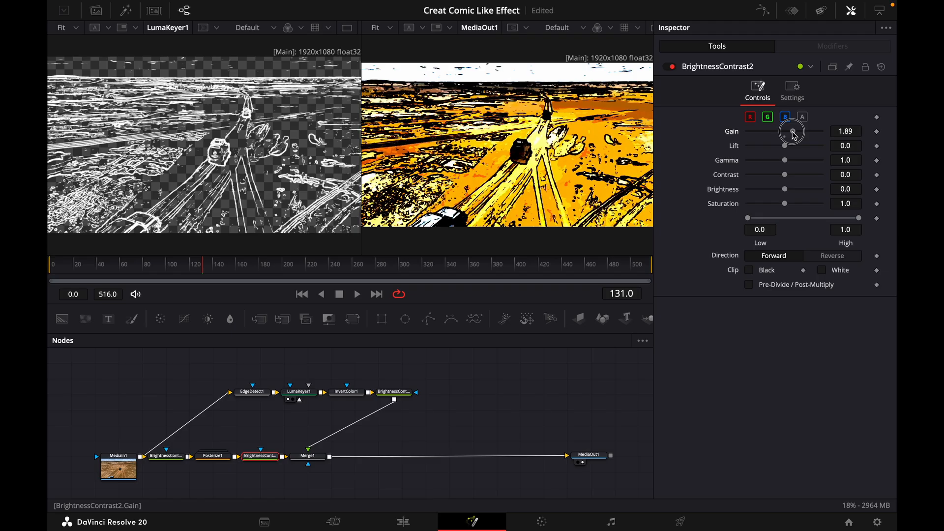
left_click_drag(785, 146, 787, 165)
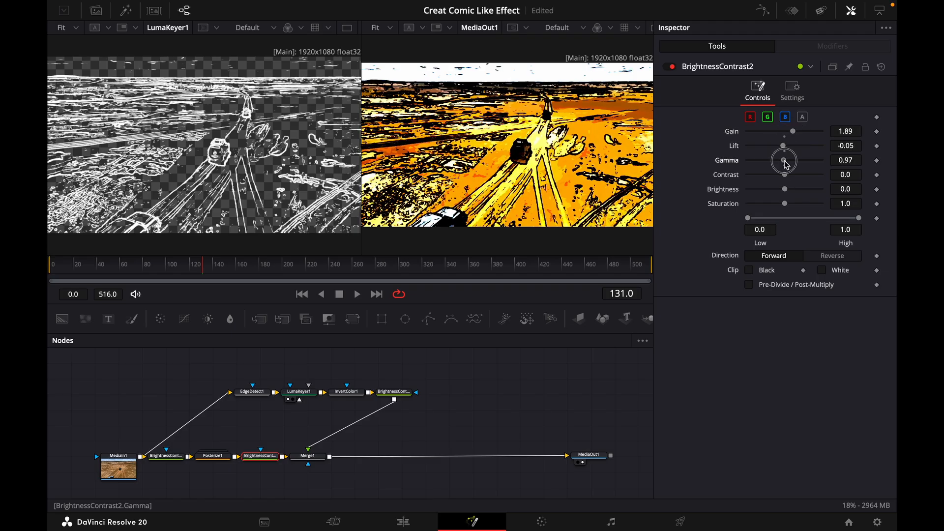
Insert a Brightness Contrast node between MediaIn1 and EdgeDetect1, with gain 0.48, lift -0.61 and gamma 1.32
left_click(186, 371)
left_click_drag(208, 320, 189, 426)
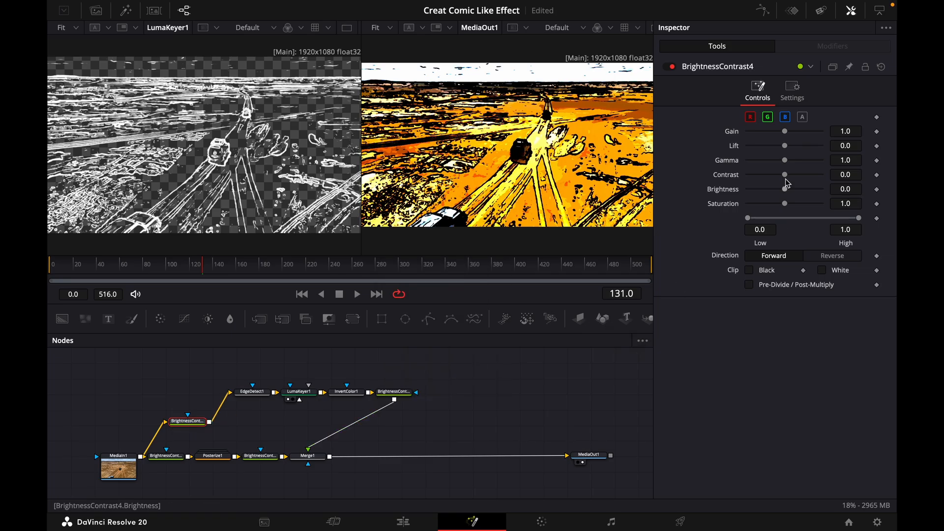
left_click_drag(785, 131, 769, 136)
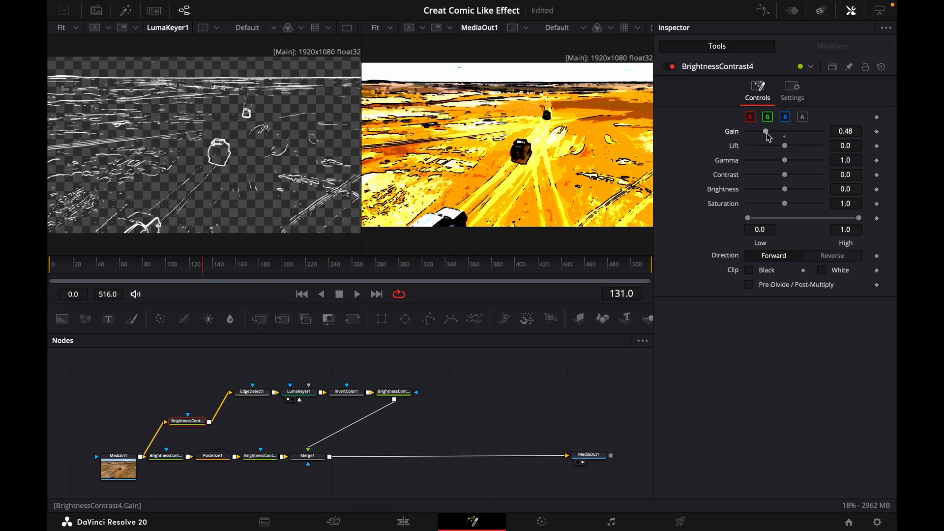
left_click_drag(785, 146, 793, 164)
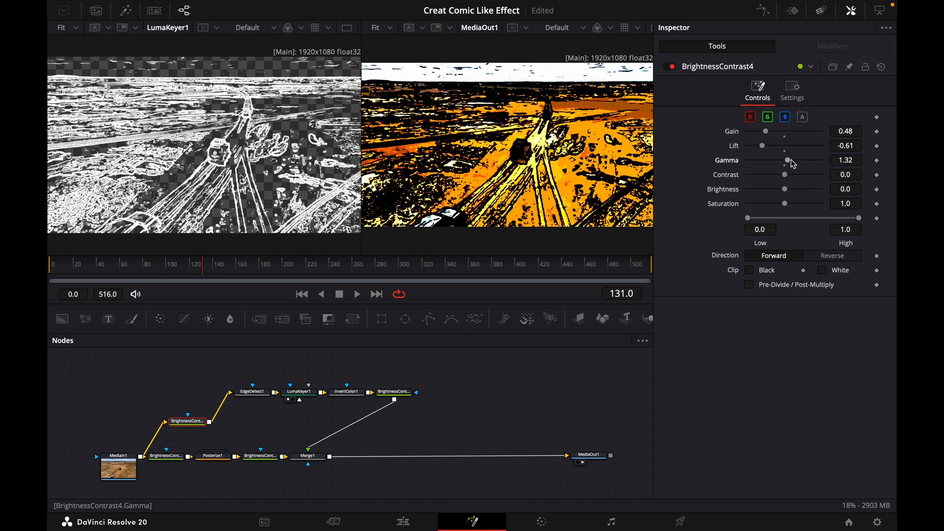
Show only the final output in a single viewer and set LumaKeyer1's High threshold to about 0.883
left_click(308, 393)
left_click_drag(862, 138, 841, 139)
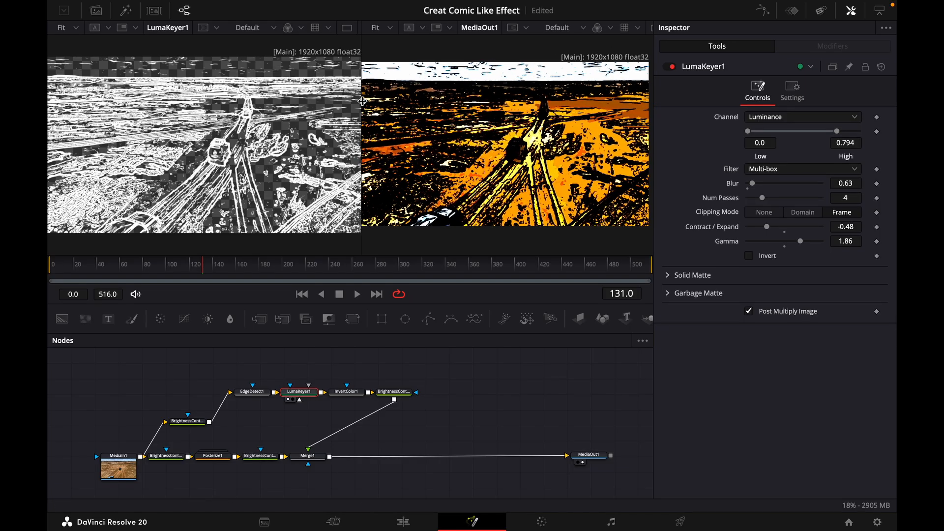
left_click(347, 28)
left_click_drag(836, 132, 844, 137)
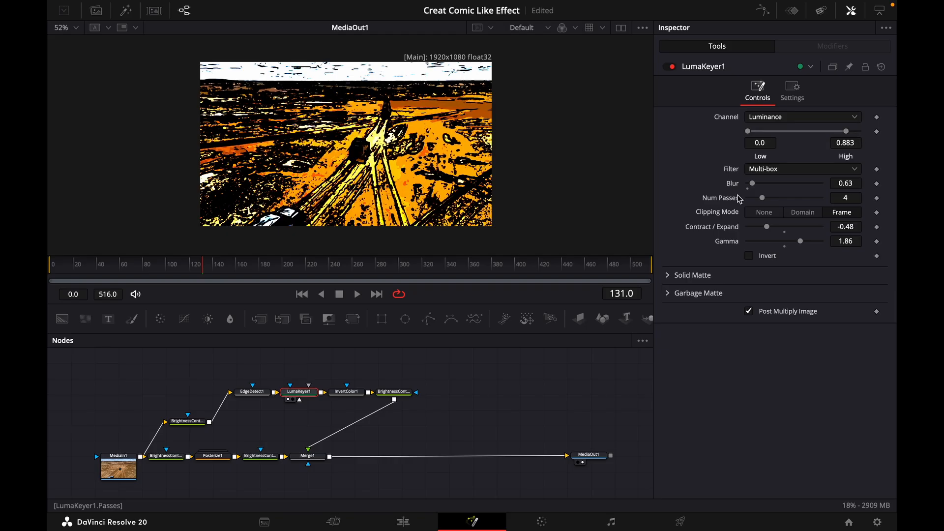
Set the Fusion clip's saturation to 0 in the color grade and return to the editing timeline
mouse_move(204, 270)
left_mouse_down()
mouse_move(139, 267)
mouse_move(200, 276)
mouse_move(189, 273)
left_mouse_up()
left_click(549, 524)
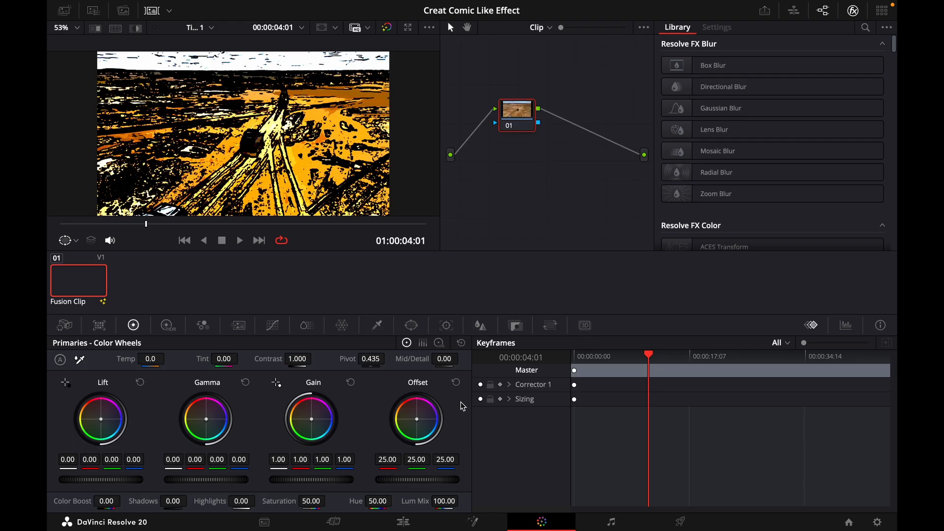
left_click_drag(311, 502, 193, 514)
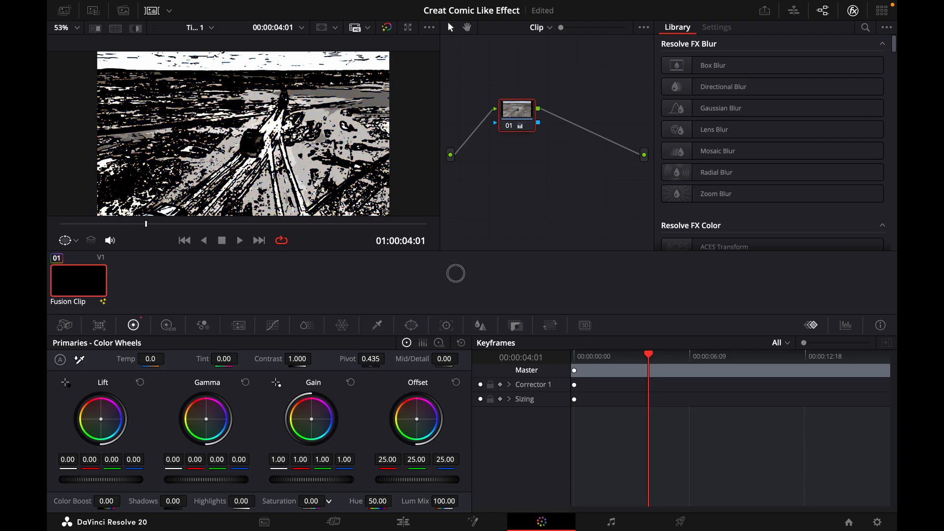
left_click(403, 522)
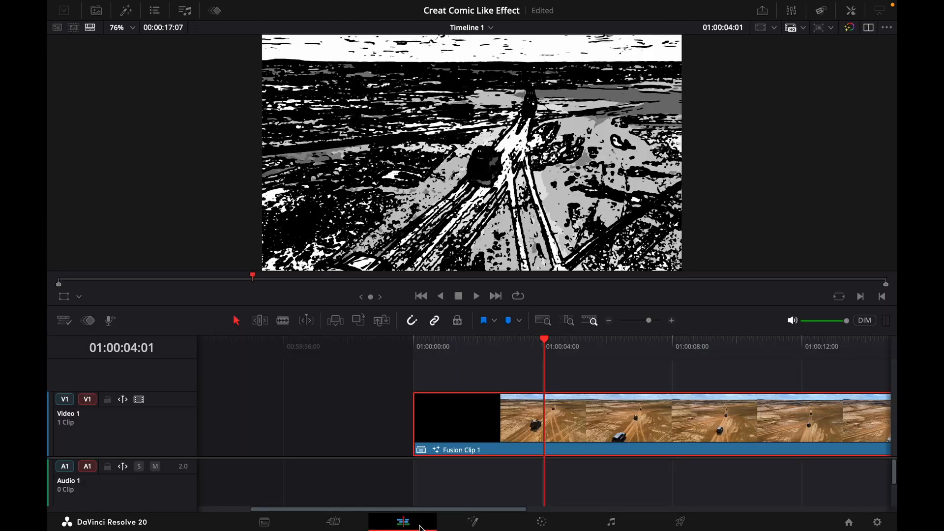